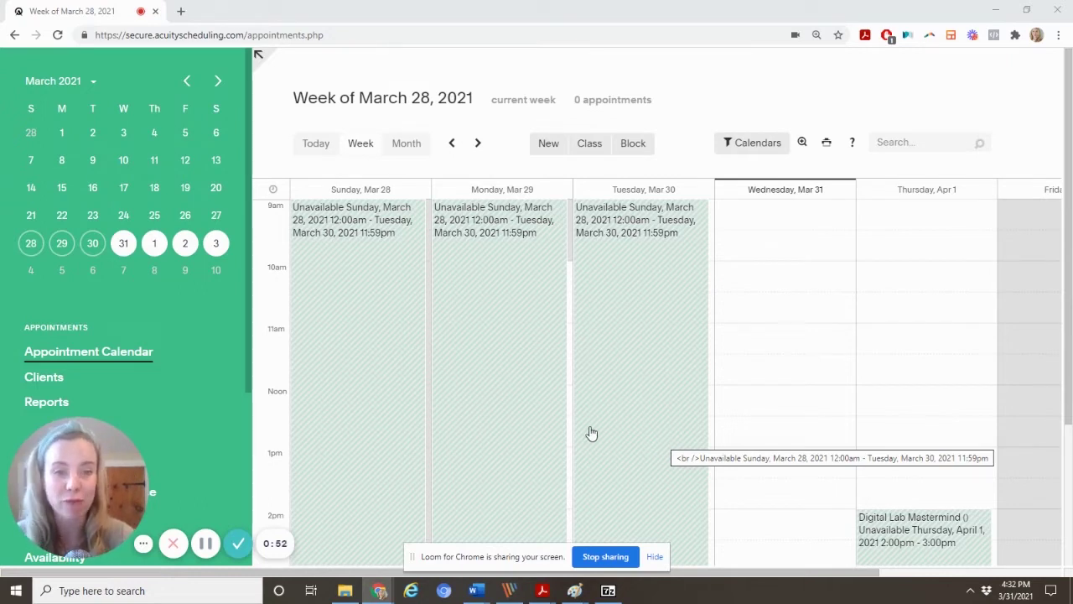
{"action": "mouse_move", "coordinate": [130, 450]}
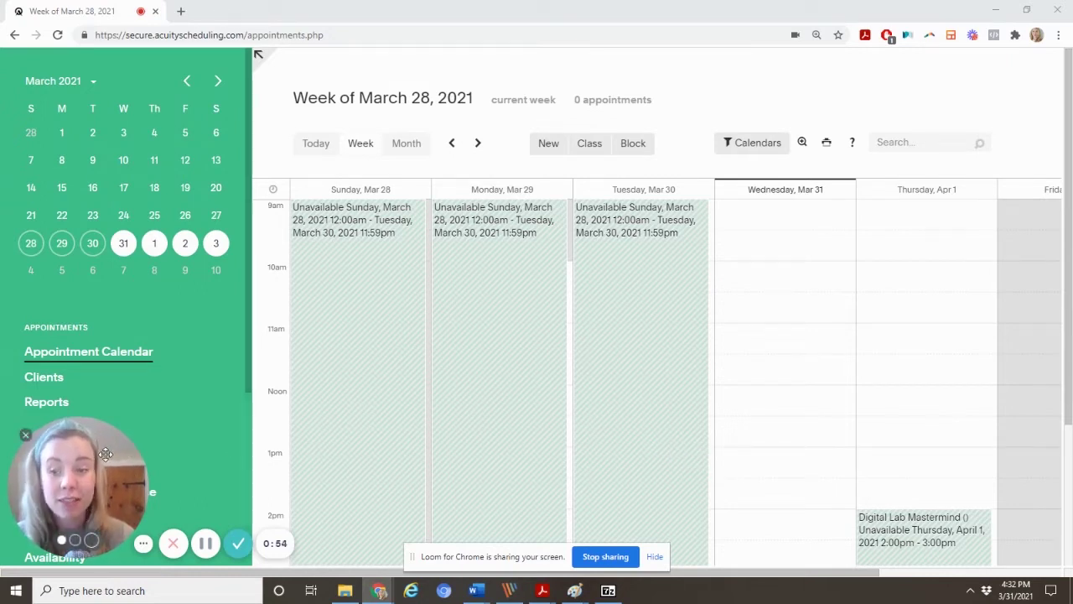
{"action": "left_click_drag", "start_coordinate": [109, 450], "coordinate": [227, 347]}
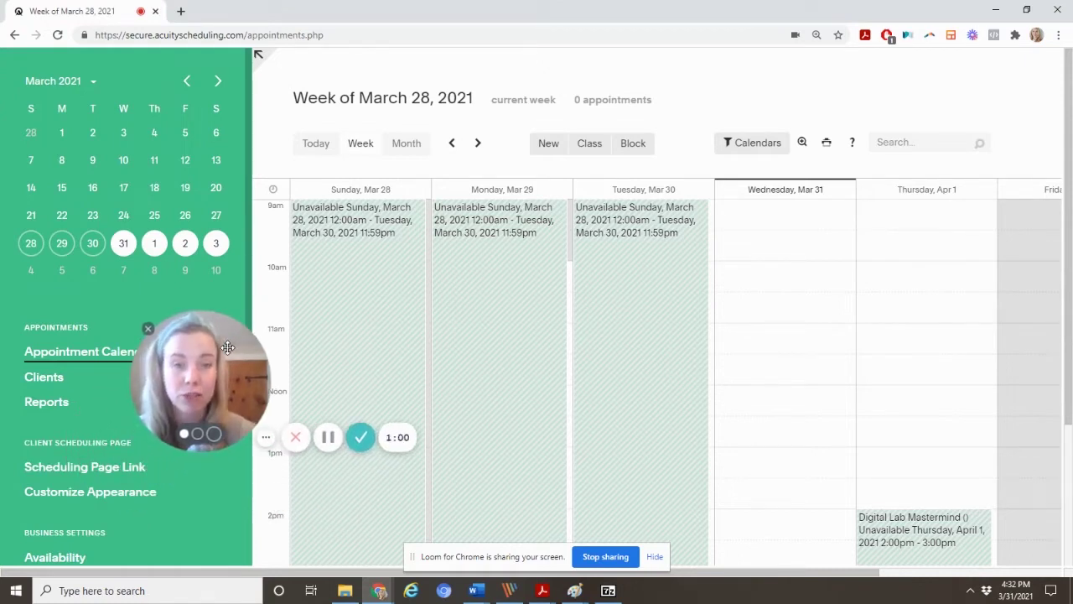
{"action": "left_click_drag", "start_coordinate": [228, 347], "coordinate": [447, 237]}
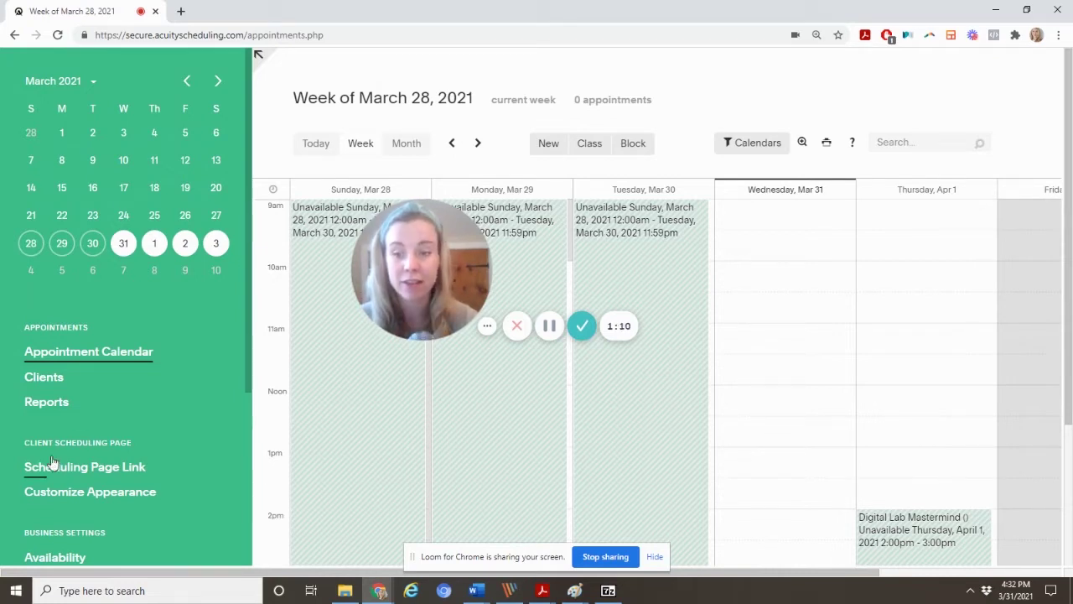
- Open the settings for syncing with other calendars and review the Google Calendar choices, reminder options and busy-title setting
{"action": "scroll", "coordinate": [48, 466], "scroll_direction": "down", "scroll_amount": 3}
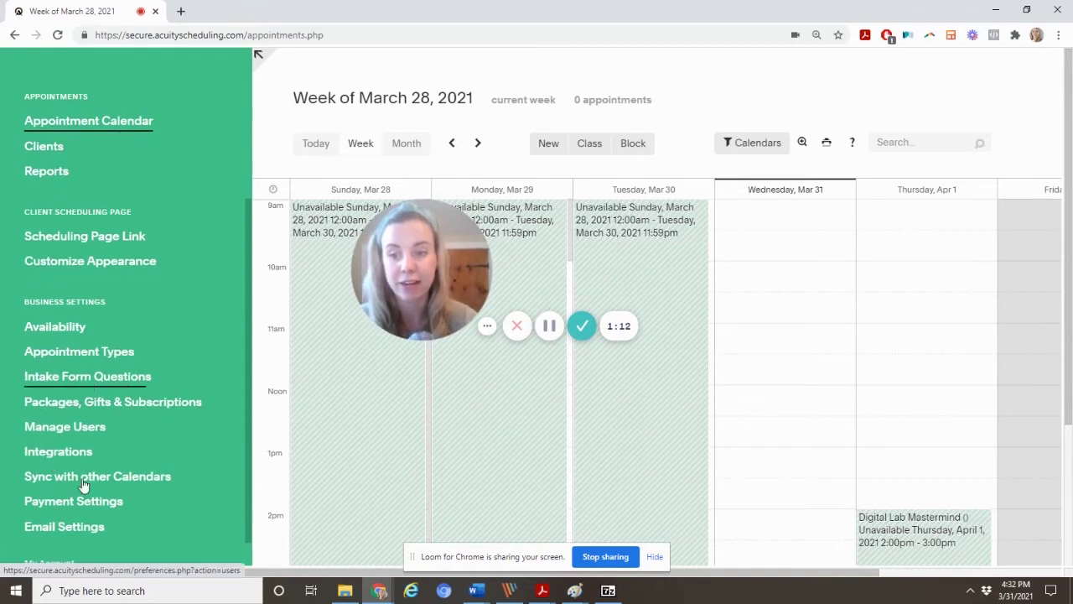
{"action": "left_click", "coordinate": [115, 478]}
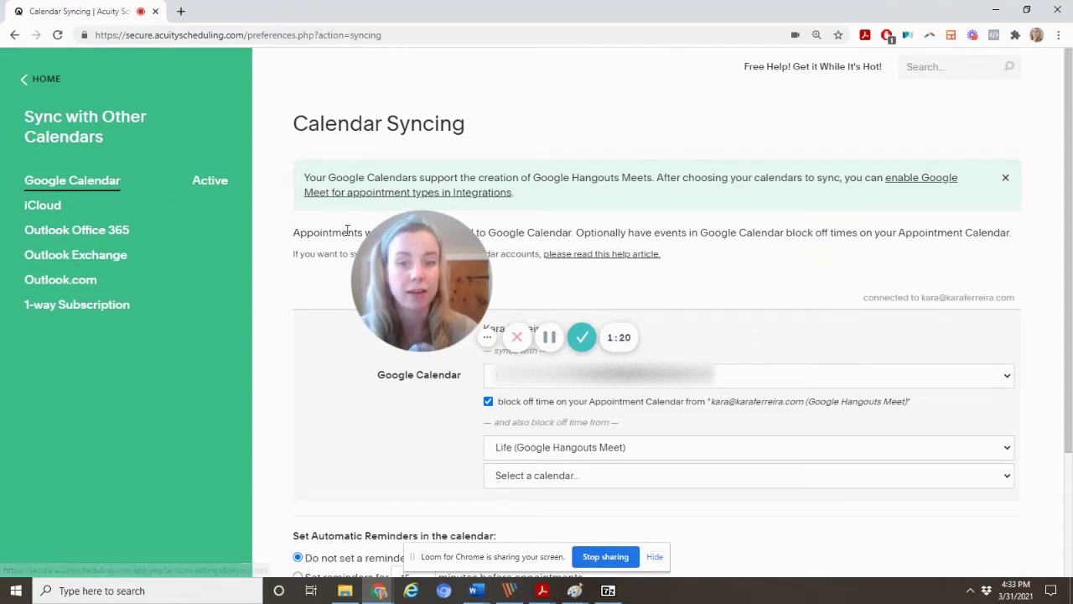
{"action": "left_click_drag", "start_coordinate": [392, 253], "coordinate": [716, 254]}
{"action": "scroll", "coordinate": [610, 352], "scroll_direction": "down", "scroll_amount": 1}
{"action": "scroll", "coordinate": [610, 352], "scroll_direction": "up", "scroll_amount": 1}
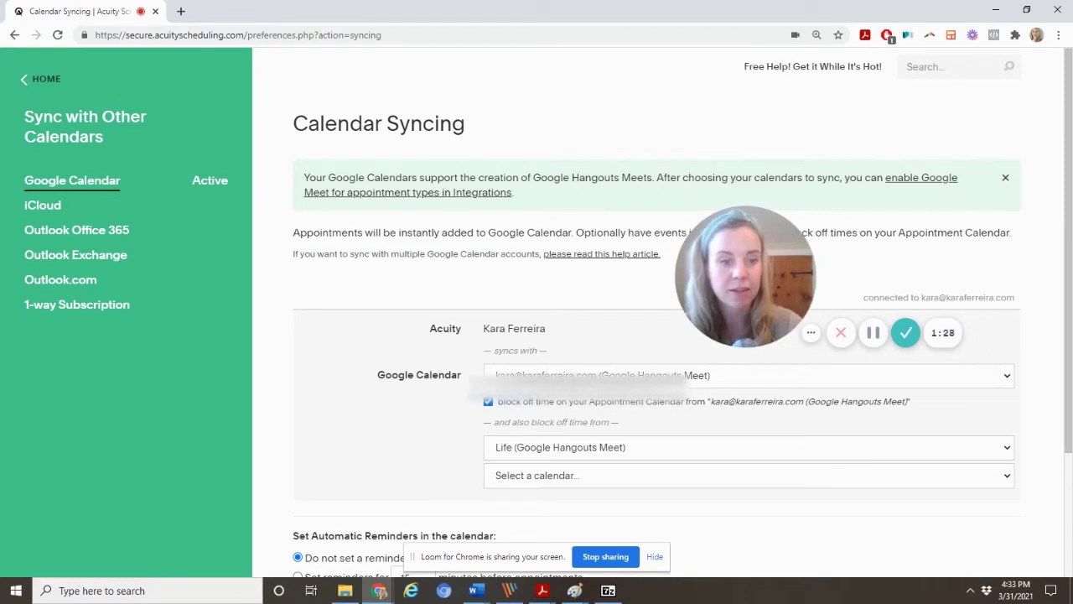
{"action": "left_click", "coordinate": [591, 374]}
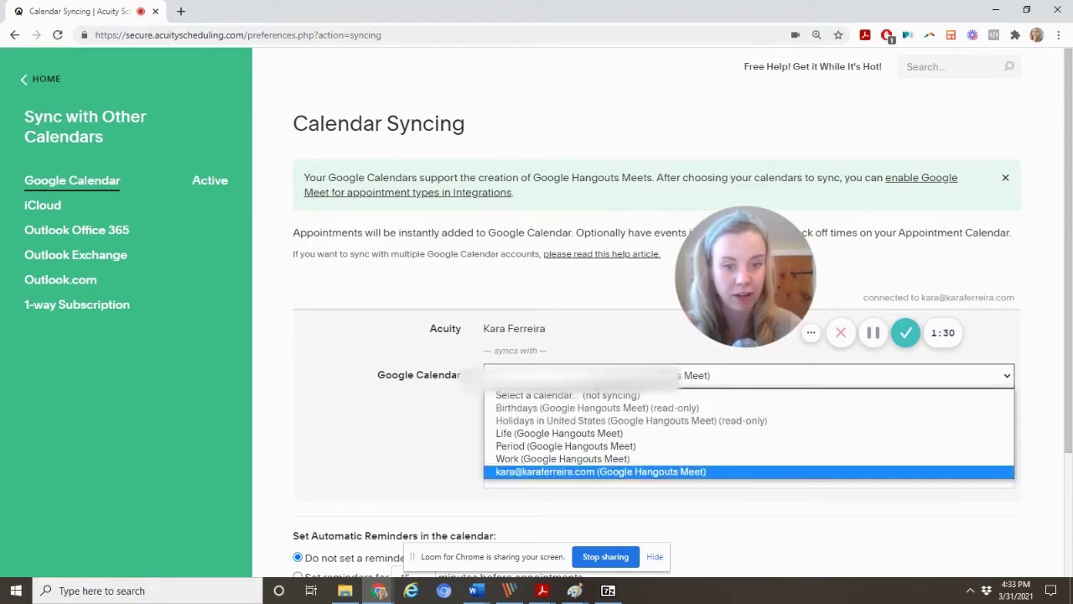
{"action": "left_click", "coordinate": [591, 332]}
{"action": "scroll", "coordinate": [591, 333], "scroll_direction": "down", "scroll_amount": 2}
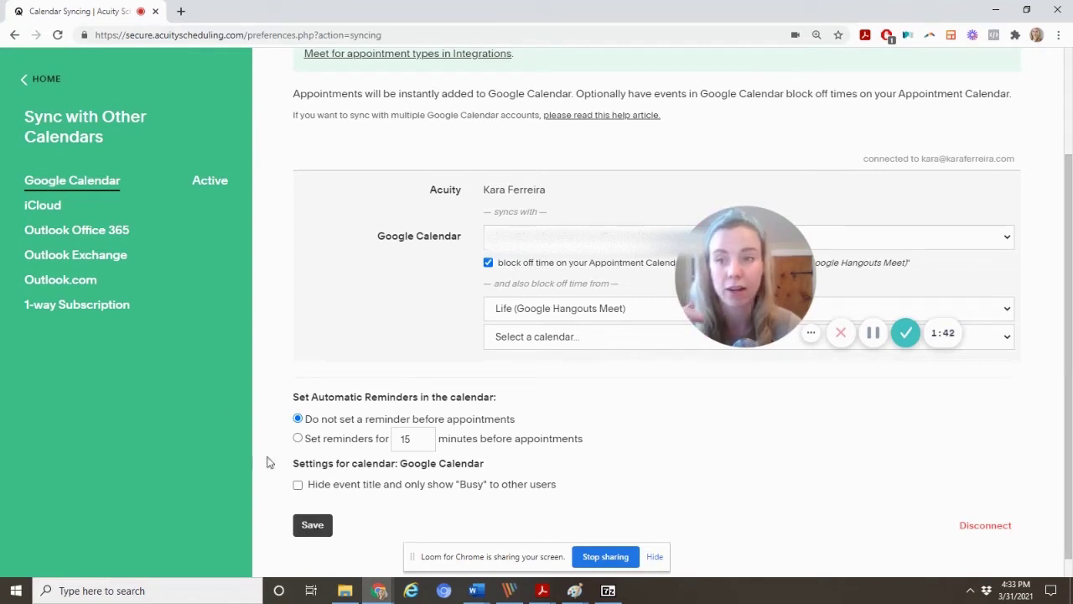
- Open the Availability settings and review the appointment type groups with their weekly hours
{"action": "left_click", "coordinate": [39, 84]}
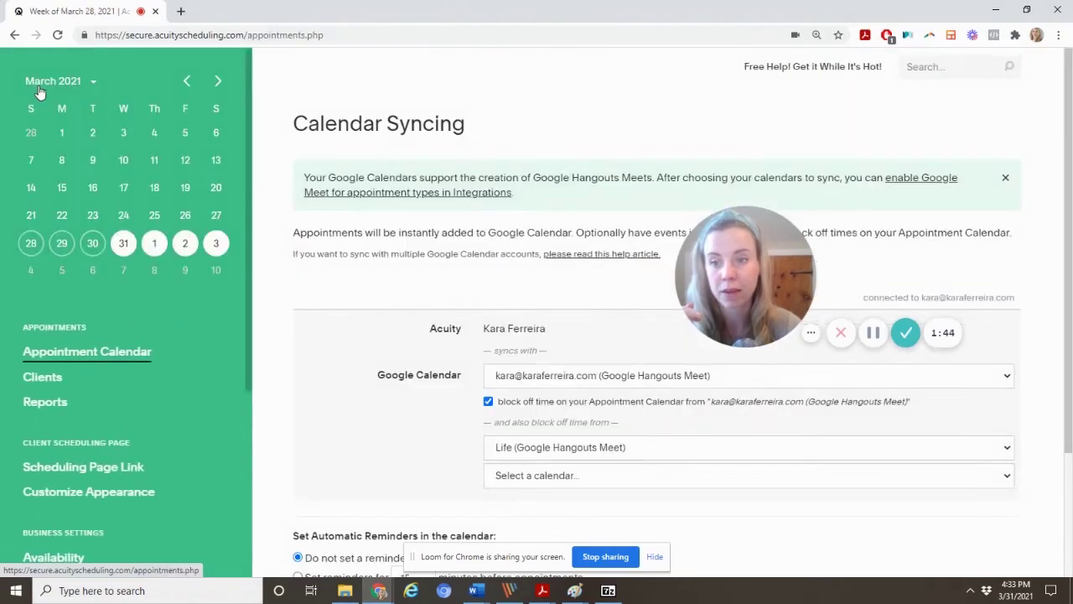
{"action": "scroll", "coordinate": [110, 323], "scroll_direction": "down", "scroll_amount": 2}
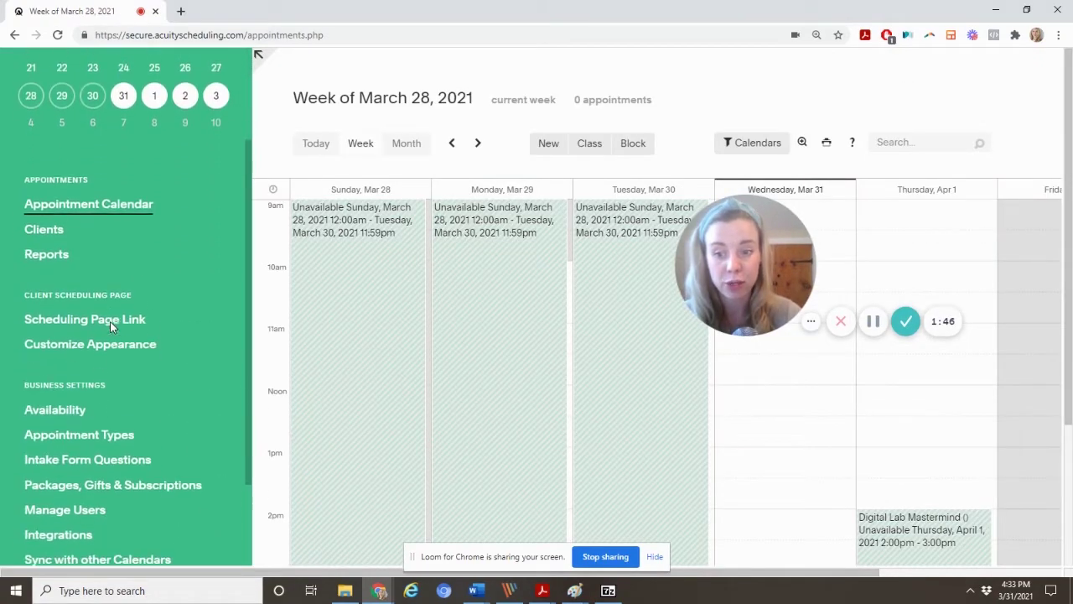
{"action": "scroll", "coordinate": [109, 327], "scroll_direction": "down", "scroll_amount": 1}
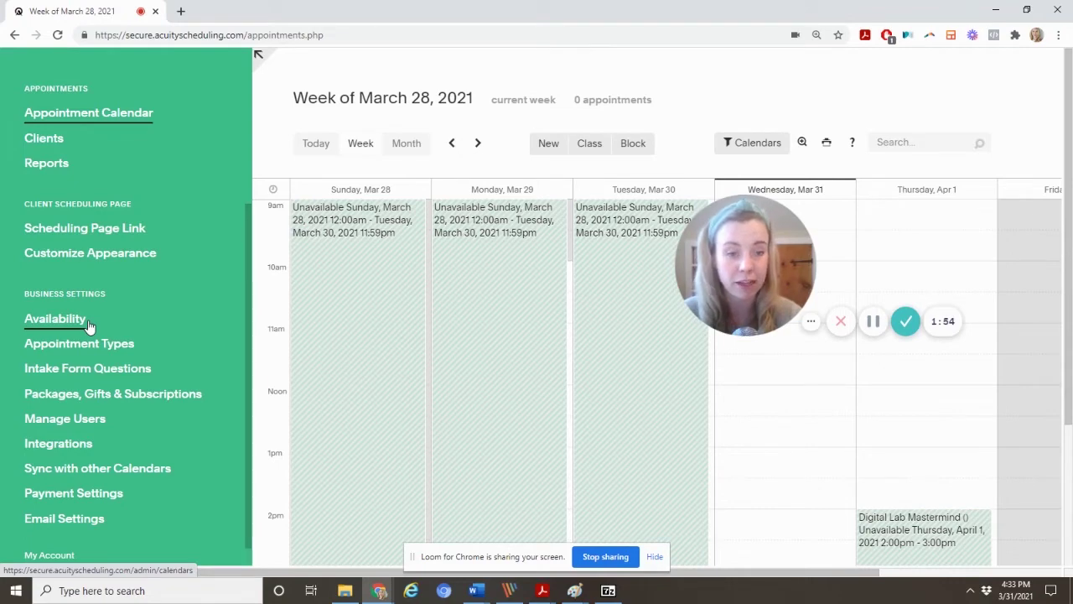
{"action": "left_click", "coordinate": [88, 322]}
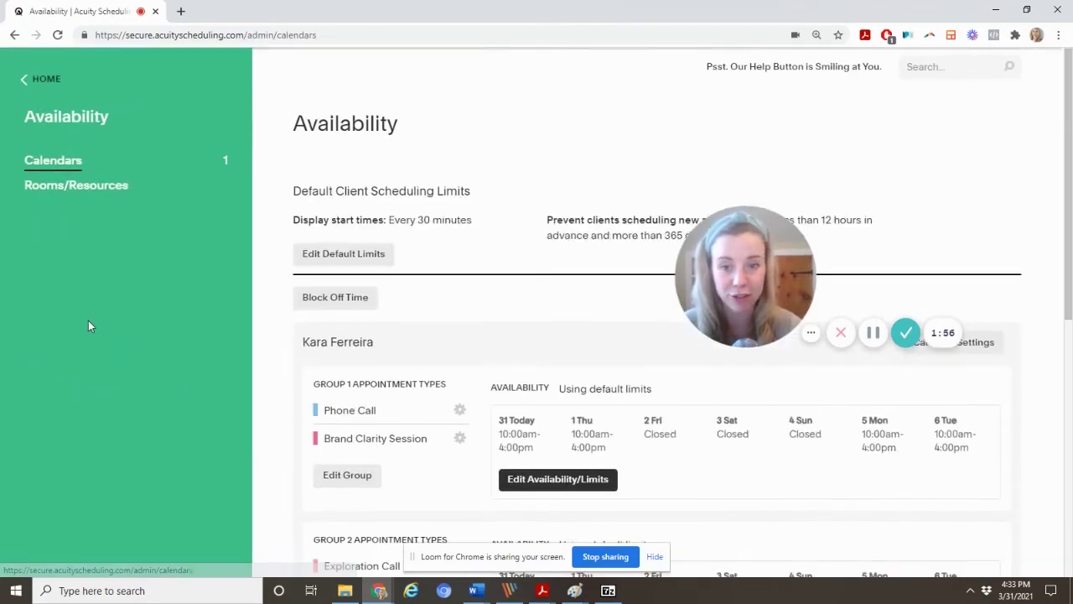
{"action": "scroll", "coordinate": [318, 353], "scroll_direction": "down", "scroll_amount": 2}
{"action": "scroll", "coordinate": [362, 352], "scroll_direction": "up", "scroll_amount": 2}
{"action": "scroll", "coordinate": [362, 353], "scroll_direction": "down", "scroll_amount": 3}
{"action": "scroll", "coordinate": [362, 352], "scroll_direction": "up", "scroll_amount": 1}
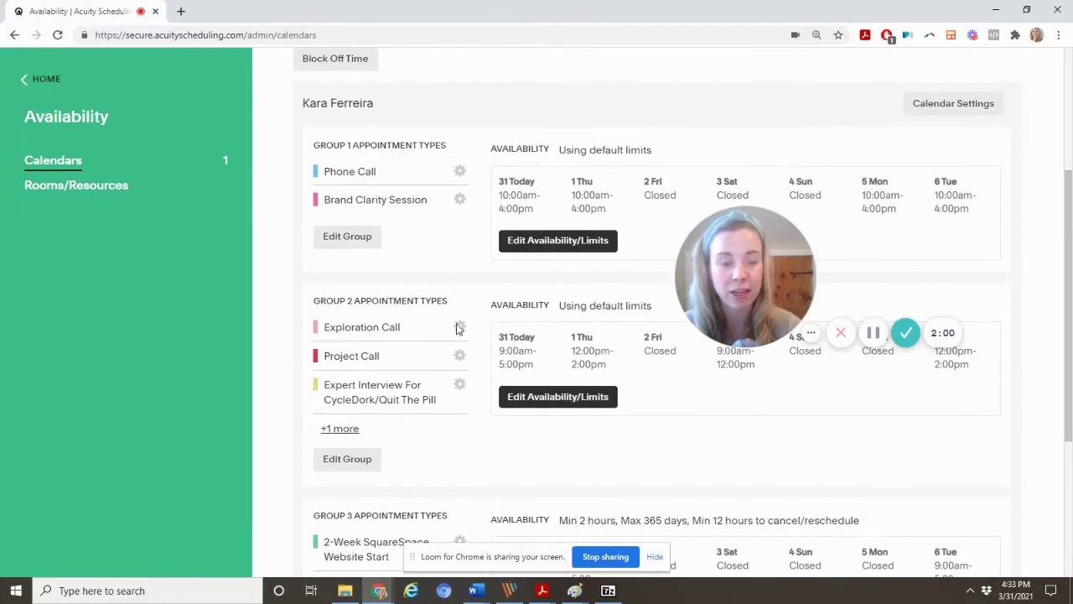
{"action": "left_click_drag", "start_coordinate": [752, 275], "coordinate": [902, 245]}
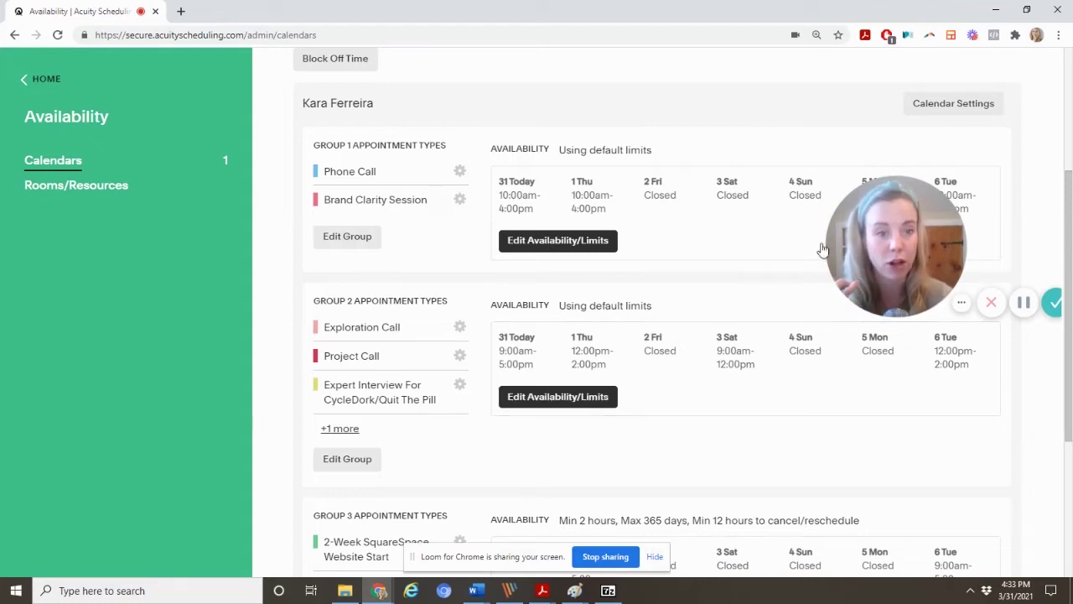
{"action": "left_click_drag", "start_coordinate": [878, 218], "coordinate": [903, 345]}
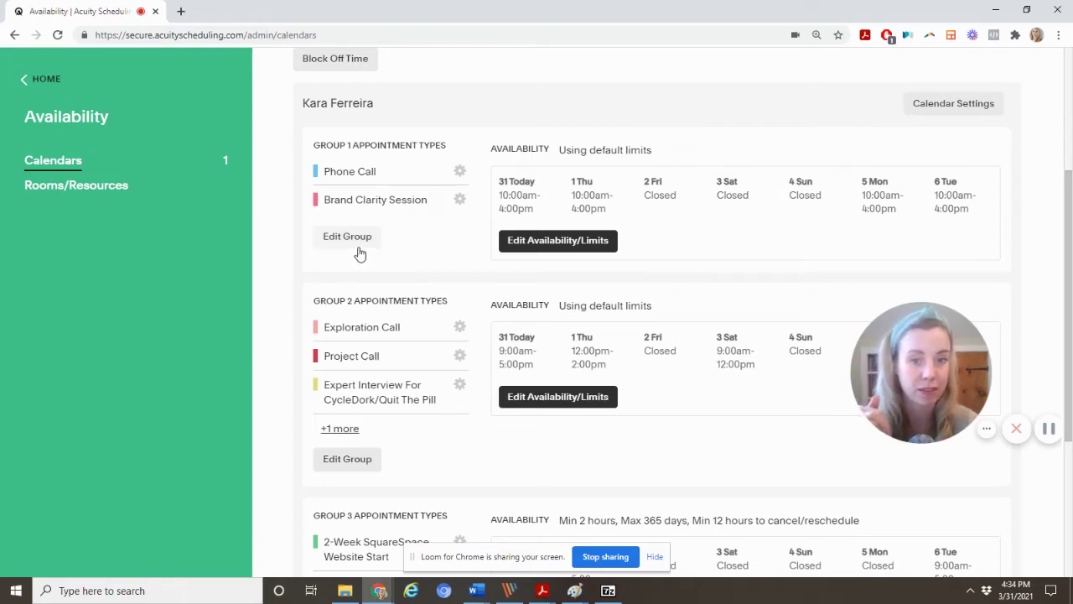
- Open the Group 1 availability, select Wednesday in the weekly schedule and save the regular hours
{"action": "left_click", "coordinate": [549, 243]}
{"action": "left_click", "coordinate": [495, 256]}
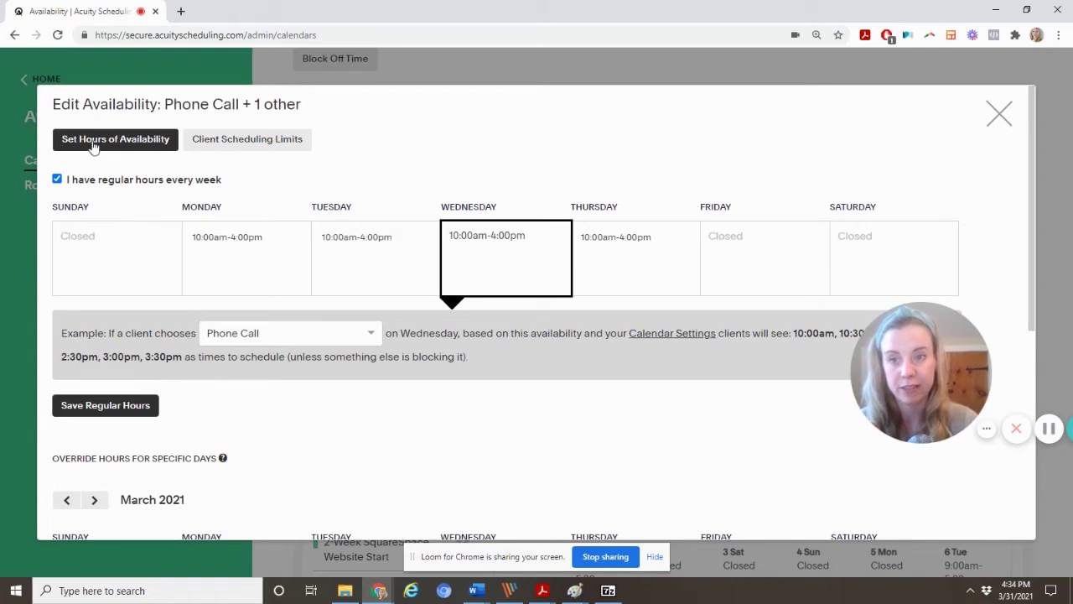
{"action": "left_click", "coordinate": [103, 409]}
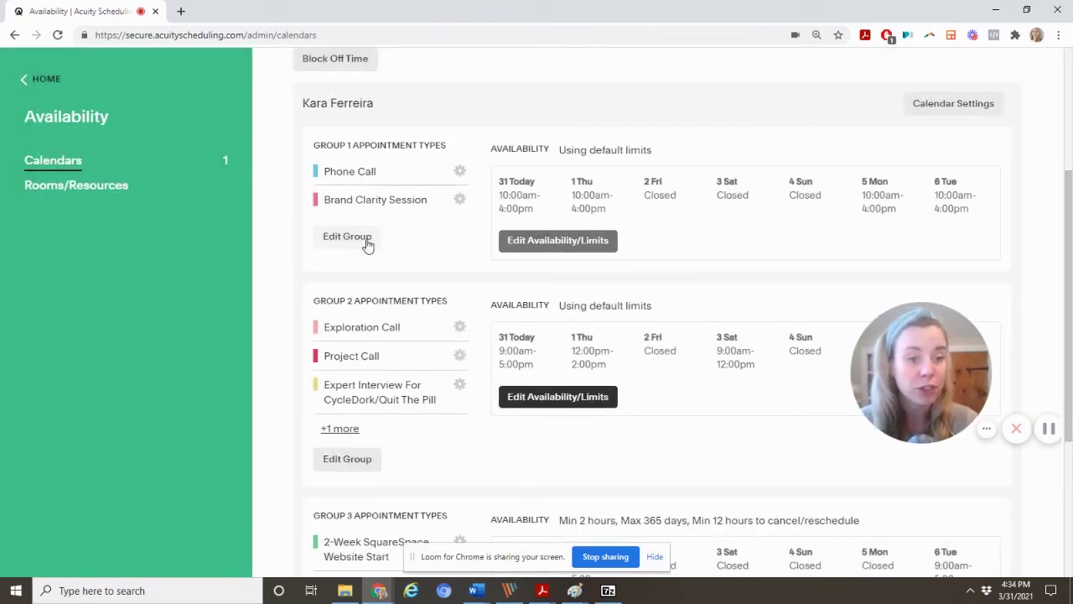
- Add the Exploration Call to the Group 1 appointment types and save the group
{"action": "left_click", "coordinate": [367, 243]}
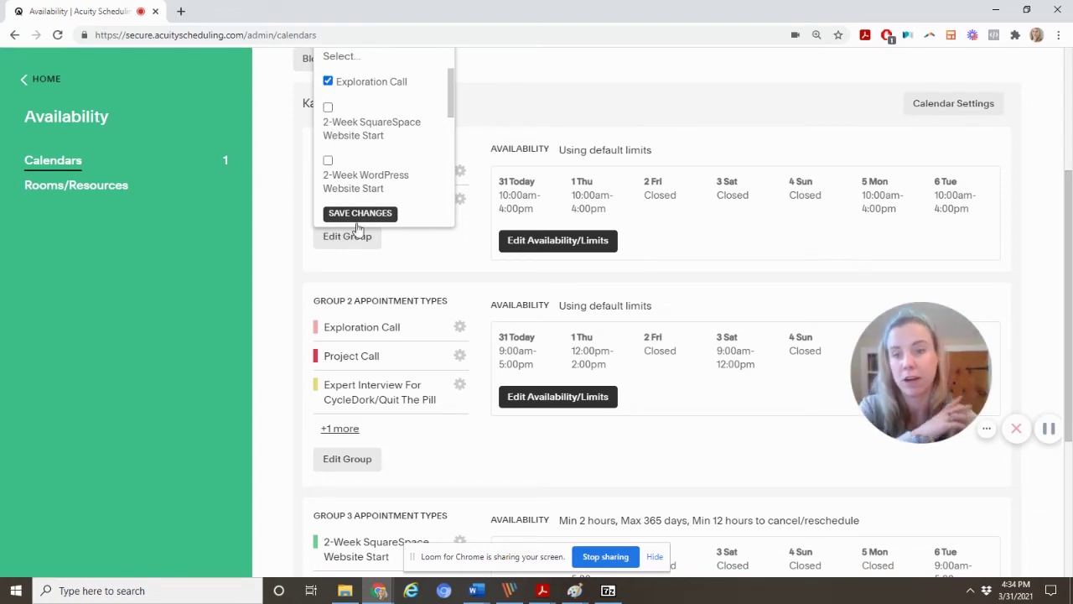
{"action": "left_click", "coordinate": [358, 216]}
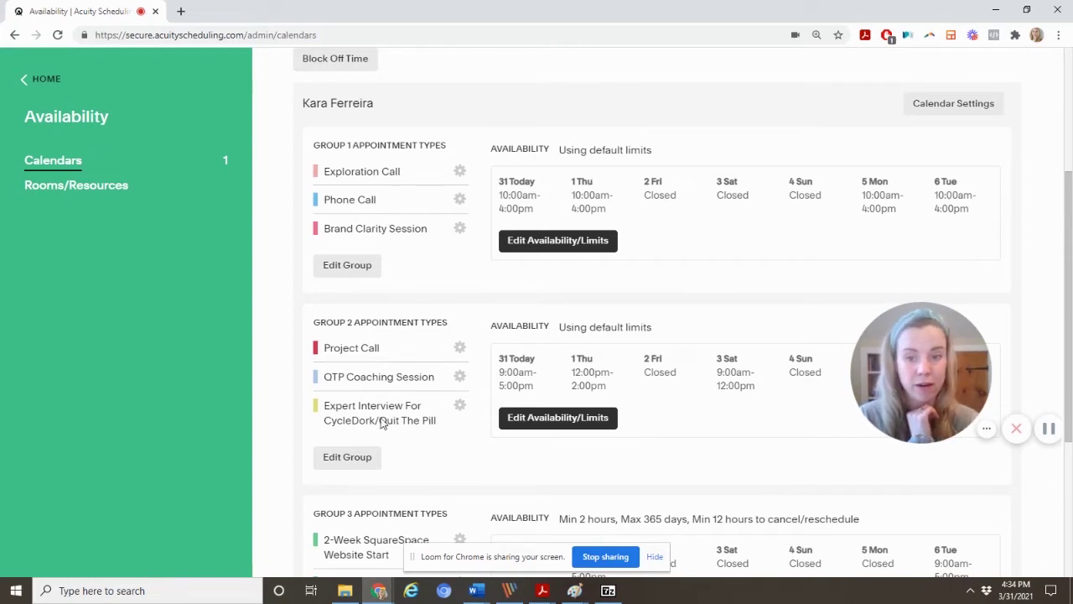
- Move the Exploration Call back into the Group 2 appointment types and save the group
{"action": "left_click", "coordinate": [364, 457]}
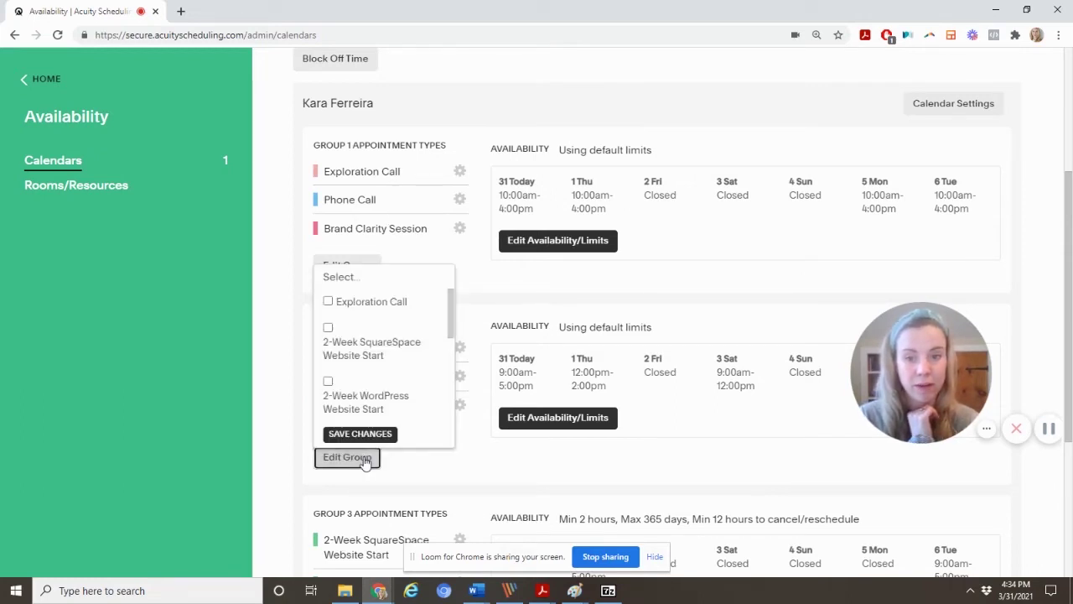
{"action": "left_click", "coordinate": [328, 301]}
{"action": "left_click", "coordinate": [348, 434]}
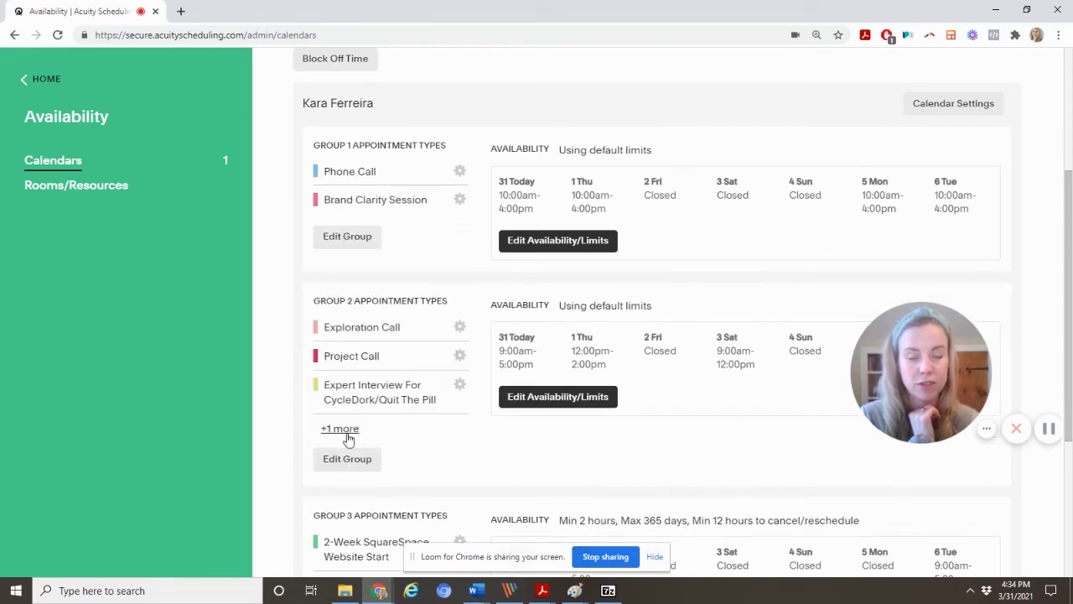
- Return to the home page, open Intake Form Questions and review the list of client forms
{"action": "left_click", "coordinate": [25, 83]}
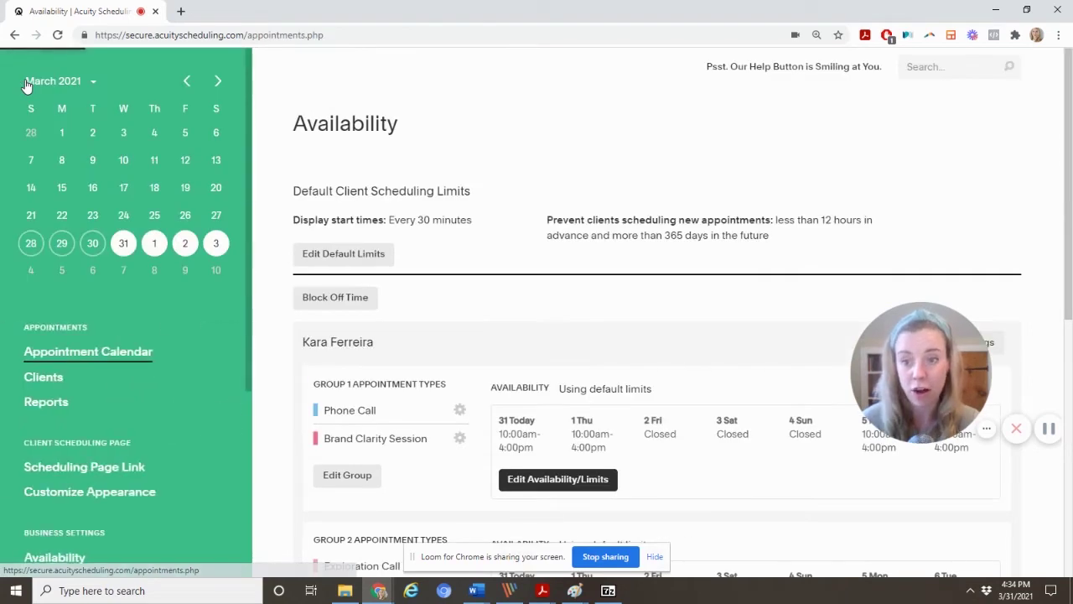
{"action": "scroll", "coordinate": [95, 285], "scroll_direction": "down", "scroll_amount": 2}
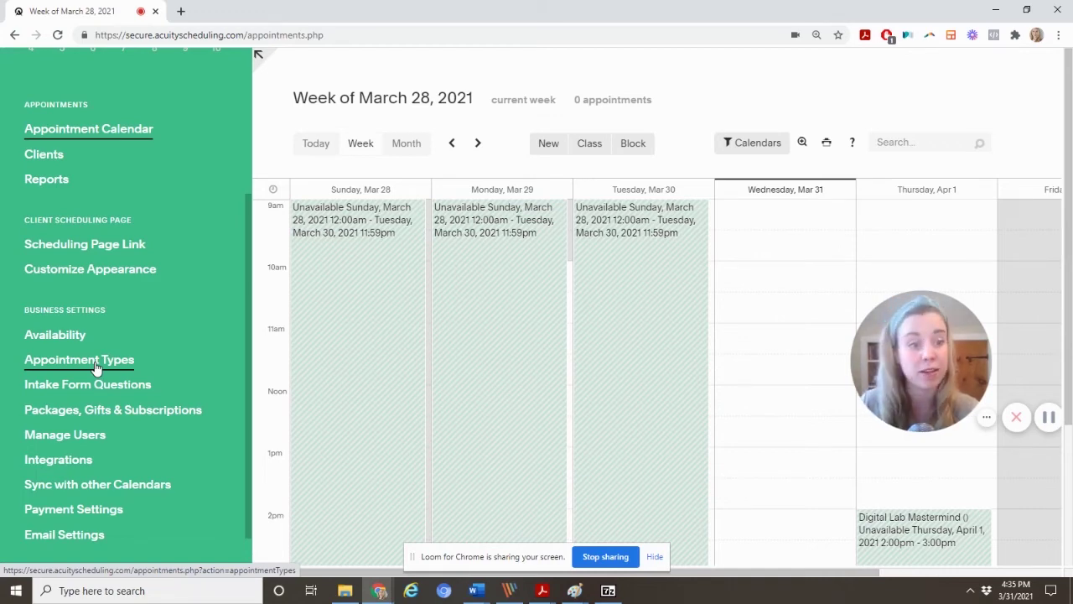
{"action": "left_click", "coordinate": [98, 385]}
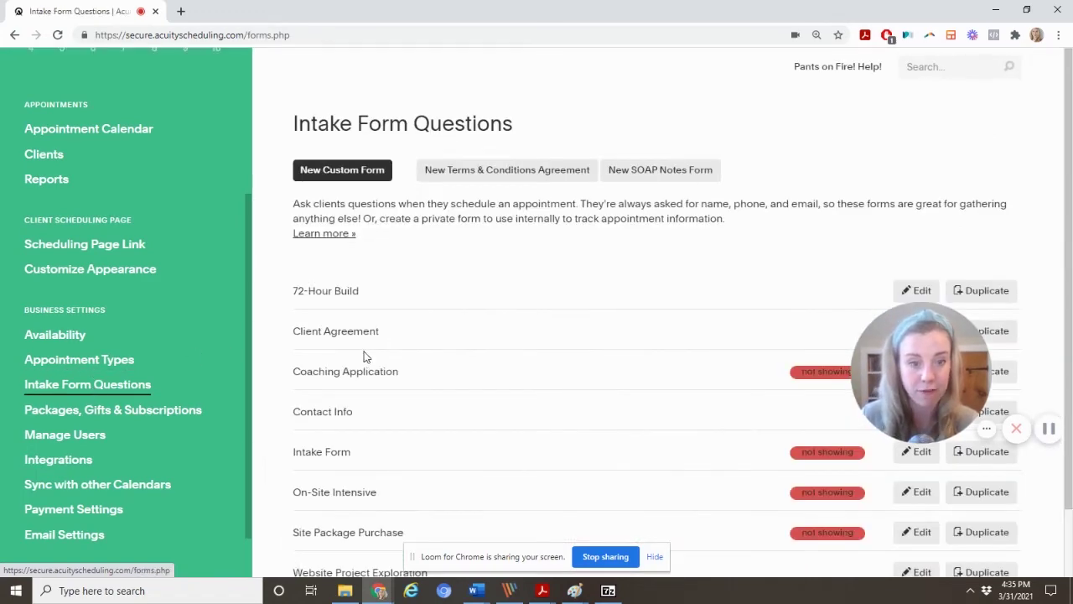
{"action": "scroll", "coordinate": [364, 357], "scroll_direction": "down", "scroll_amount": 1}
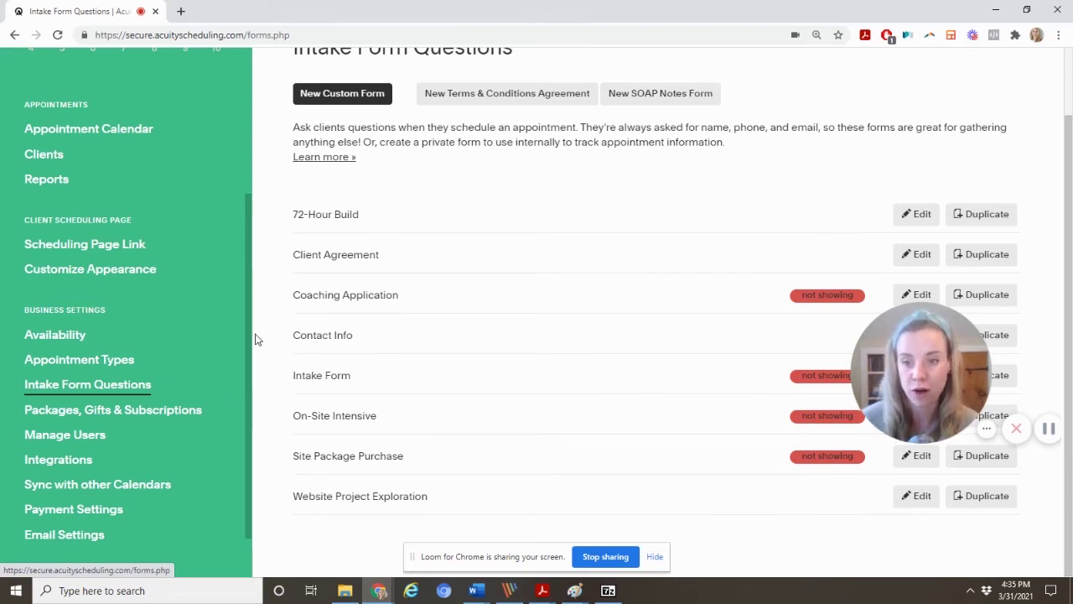
- Open Appointment Types and review the list of services with their durations and prices
{"action": "left_click", "coordinate": [129, 363]}
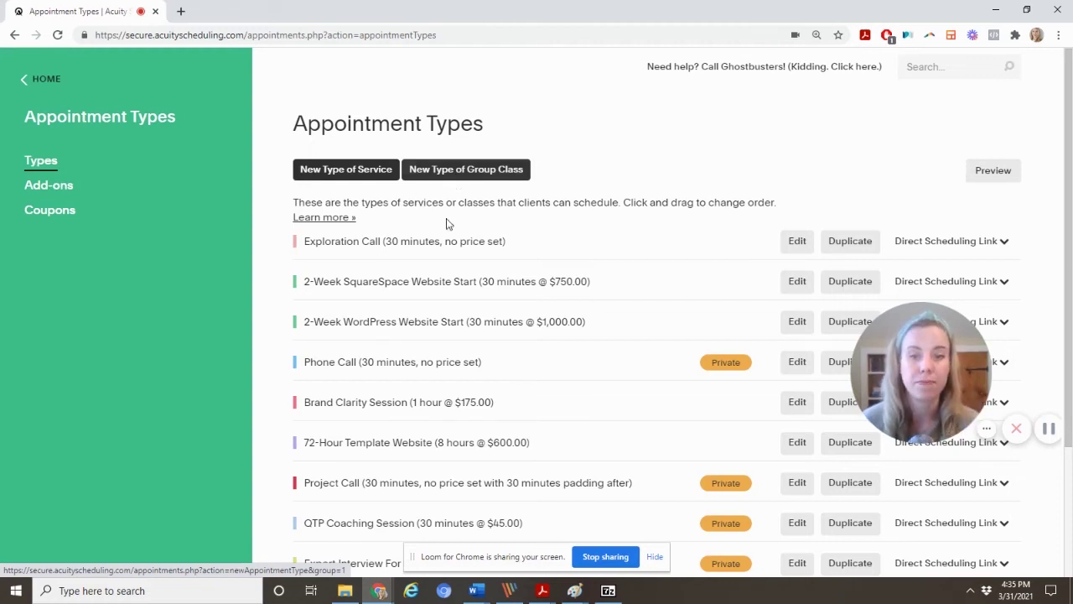
{"action": "scroll", "coordinate": [515, 412], "scroll_direction": "down", "scroll_amount": 3}
{"action": "scroll", "coordinate": [515, 407], "scroll_direction": "up", "scroll_amount": 3}
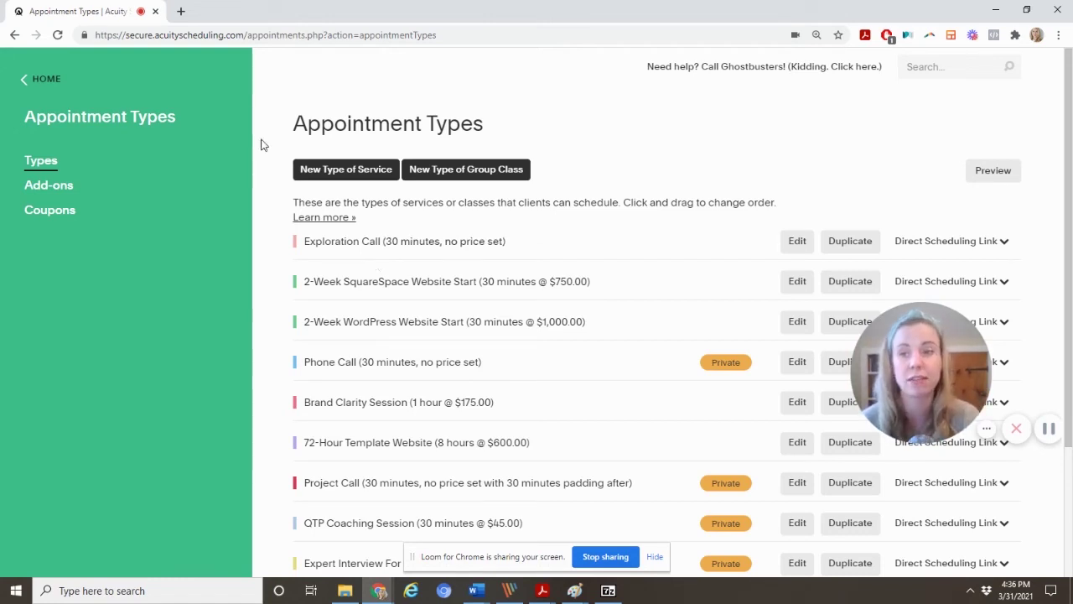
- Return to the home page, open Payment Settings and review the available payment processor options
{"action": "left_click", "coordinate": [35, 83]}
{"action": "scroll", "coordinate": [59, 405], "scroll_direction": "down", "scroll_amount": 3}
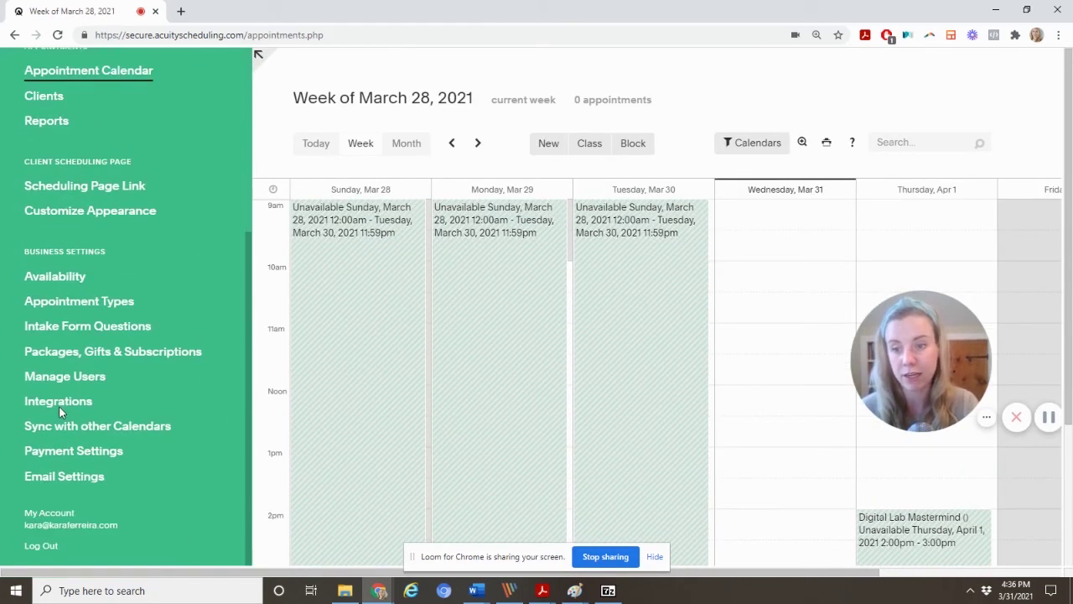
{"action": "left_click", "coordinate": [67, 453]}
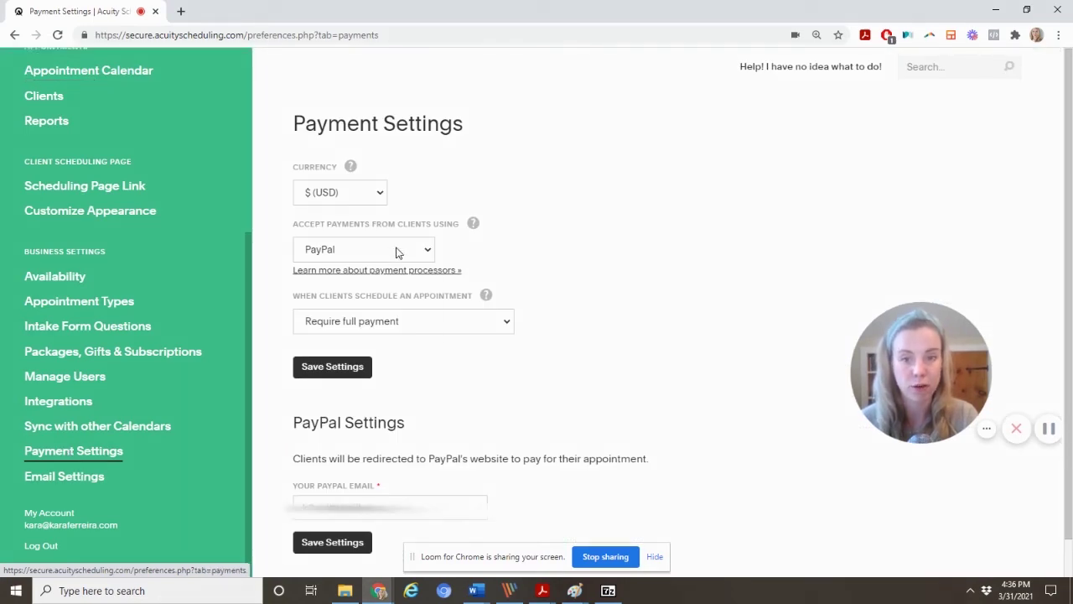
{"action": "left_click", "coordinate": [397, 251]}
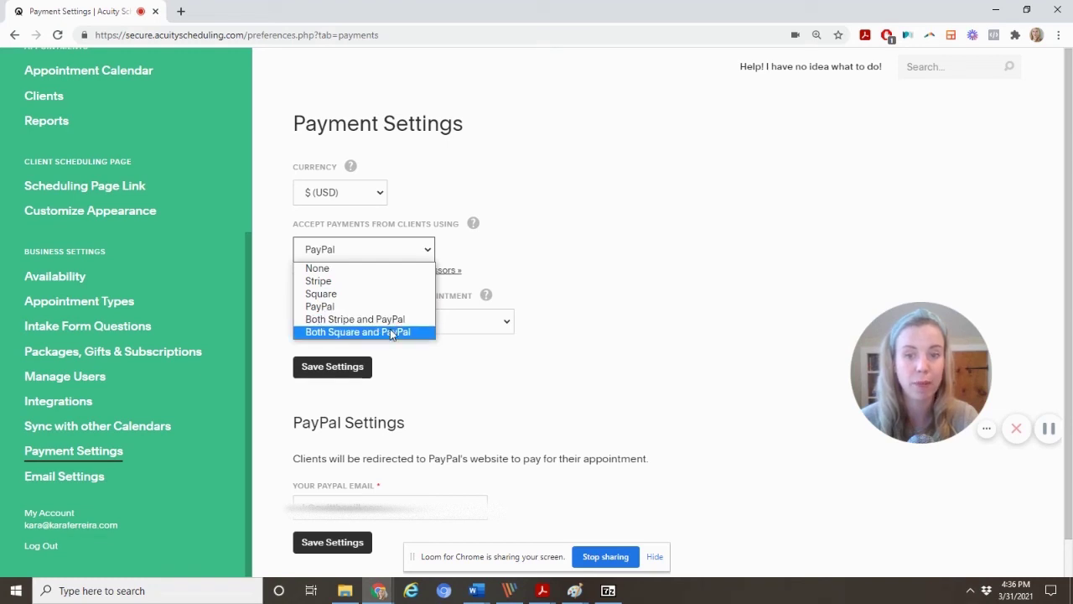
{"action": "left_click", "coordinate": [517, 266]}
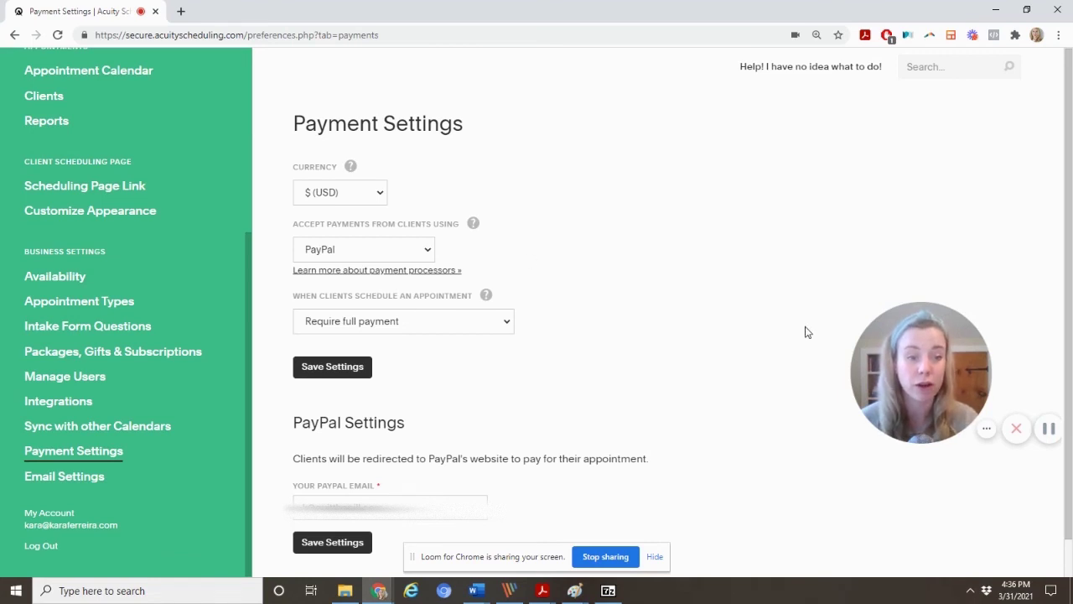
{"action": "left_click_drag", "start_coordinate": [869, 317], "coordinate": [374, 430]}
{"action": "left_click", "coordinate": [374, 445]}
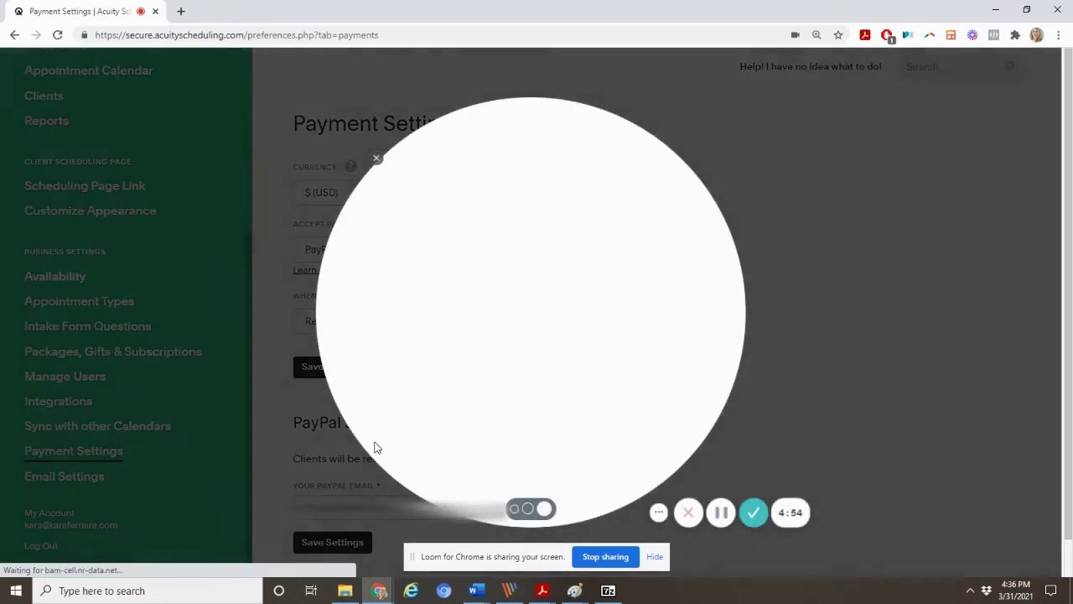